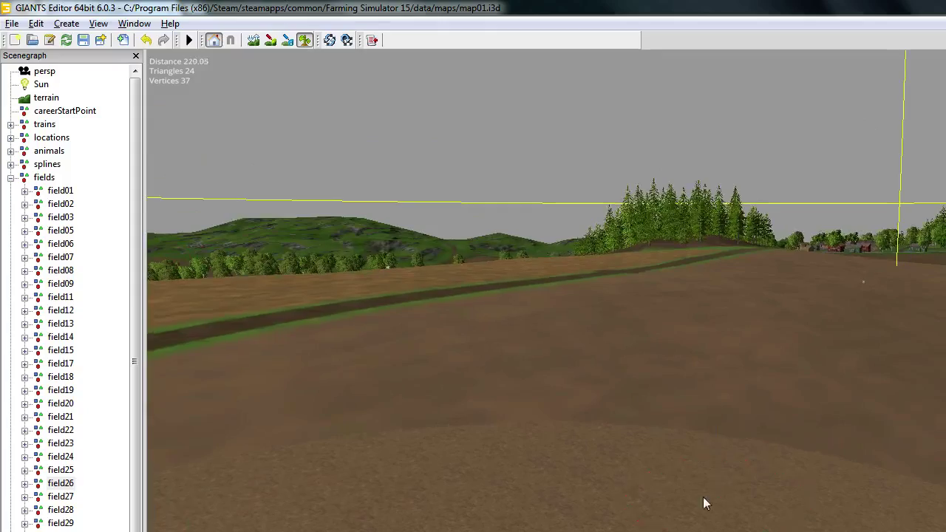
Delete field22 from the fields group in the scenegraph
alt+middle_drag(703, 497, 739, 526)
scroll(752, 518, up, 4)
alt+middle_drag(784, 258, 767, 354)
mouse_move(768, 360)
right_down()
mouse_move(687, 490)
mouse_move(576, 520)
mouse_move(522, 491)
mouse_move(515, 412)
mouse_move(581, 499)
mouse_move(552, 459)
mouse_move(712, 390)
mouse_move(652, 374)
mouse_move(735, 371)
mouse_move(723, 360)
right_up()
key(super)
key(Escape)
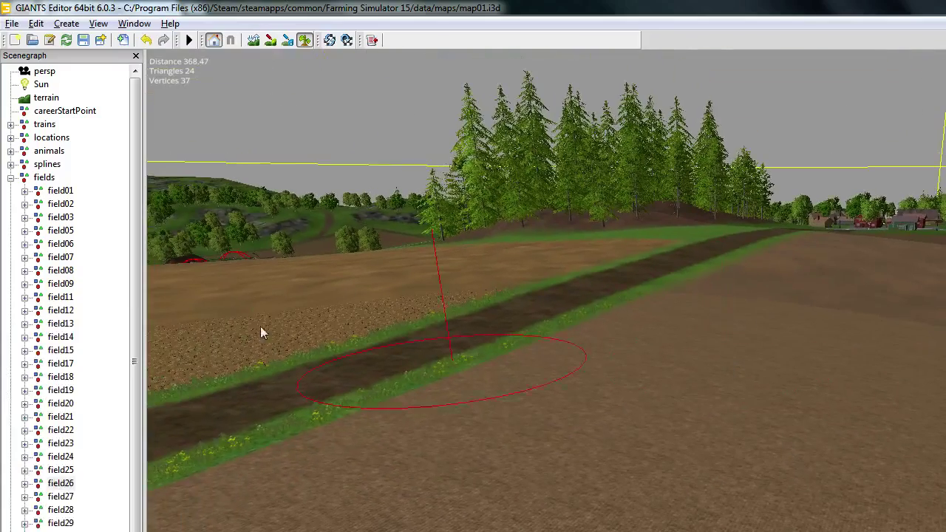
click(62, 430)
key(Delete)
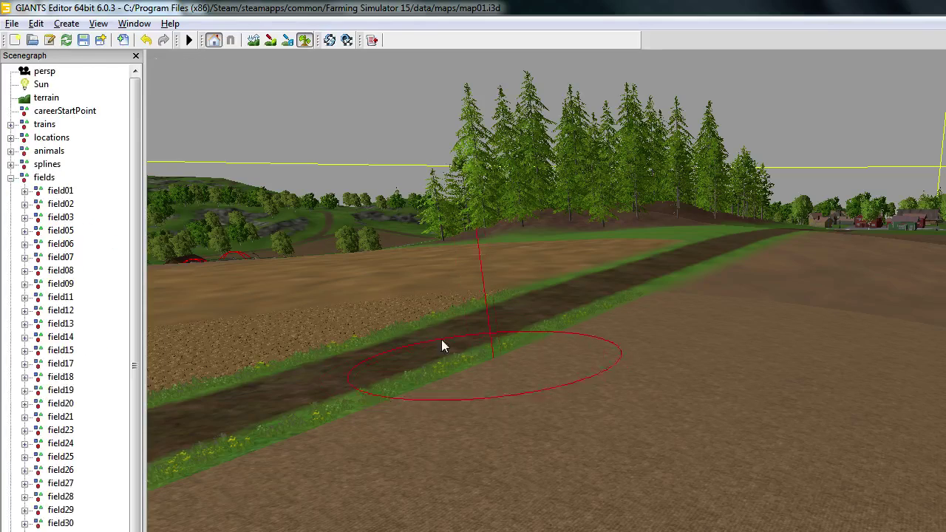
Show the terrain editing settings and set the foliage layer to terrainDetail with channel 0 for foliage painting
click(304, 41)
click(134, 24)
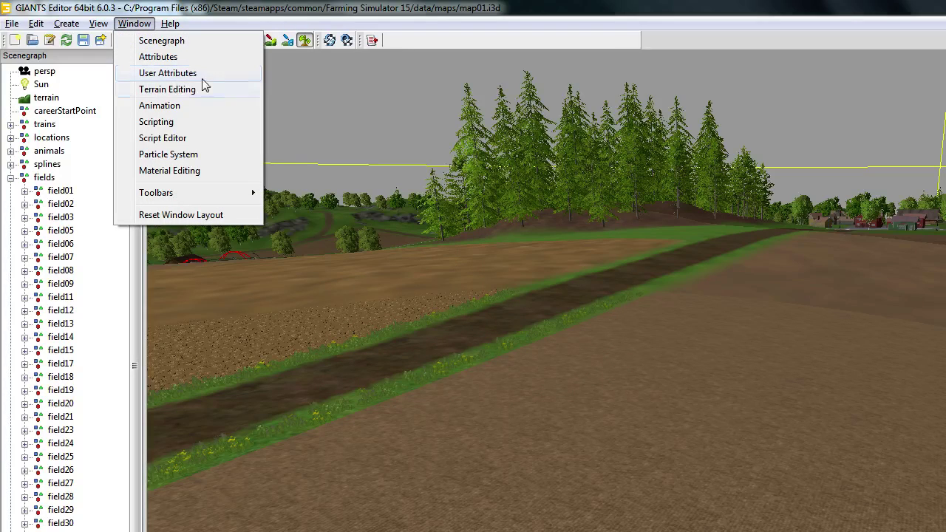
click(167, 89)
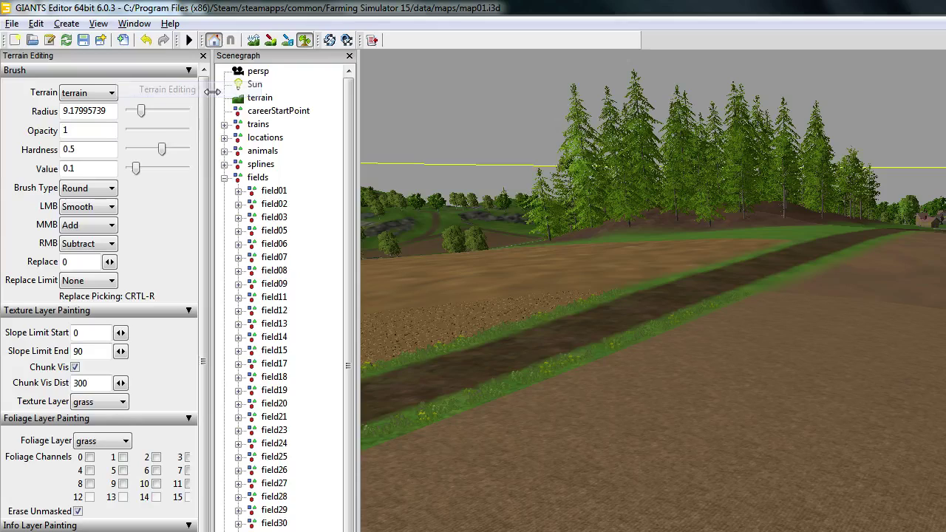
click(106, 442)
click(104, 530)
Erase the terrainDetail field ground next to the grass verge of the dirt track with a brush radius of about 9.2
mouse_move(576, 418)
mouse_down()
mouse_move(569, 408)
mouse_move(920, 494)
mouse_move(834, 351)
mouse_move(672, 357)
mouse_move(939, 358)
mouse_up()
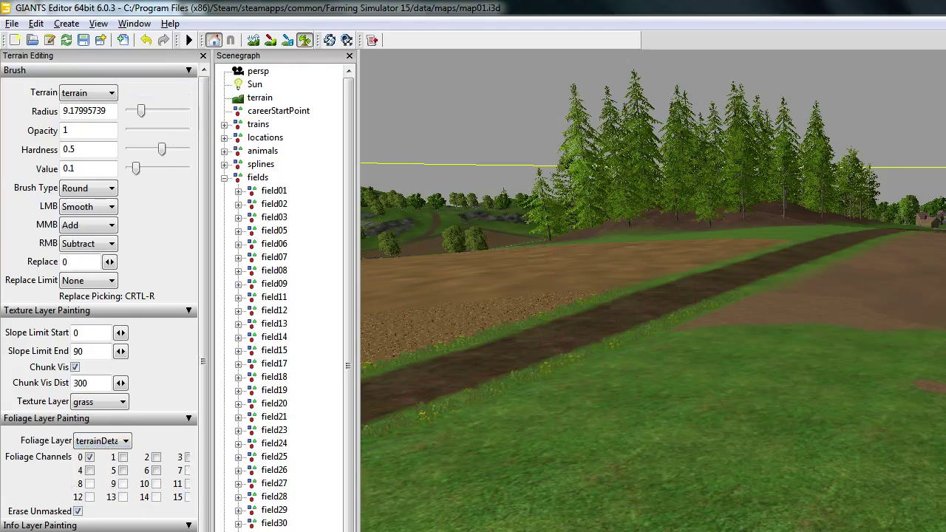
alt+middle_drag(910, 277, 684, 500)
alt+drag(684, 500, 654, 528)
alt+middle_drag(652, 527, 773, 436)
alt+drag(774, 435, 754, 531)
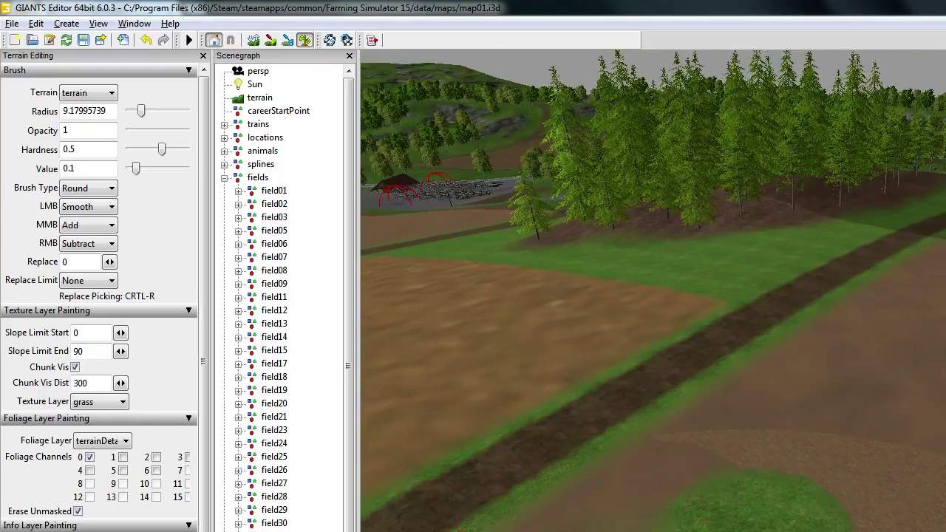
right_drag(690, 471, 944, 531)
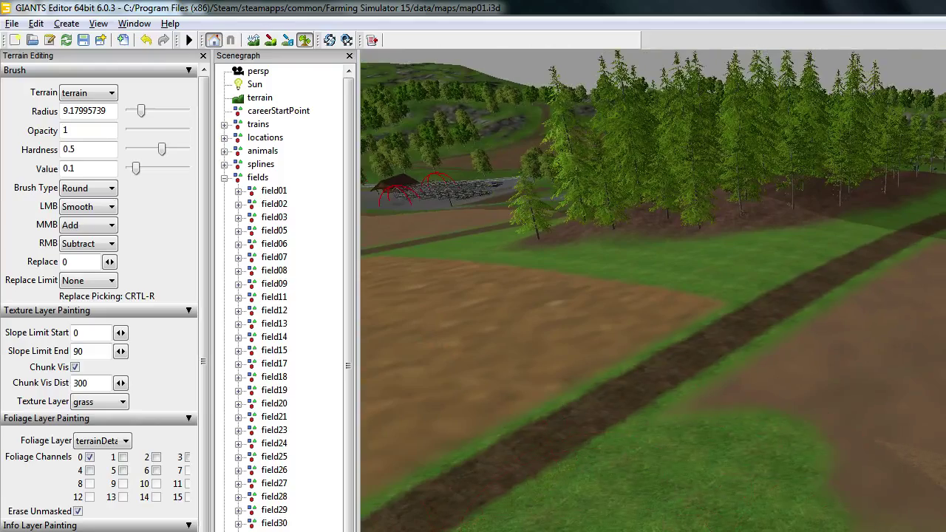
Erase more of the same field's ground along the dirt track, enlarging the brush radius to about 26.8
mouse_move(665, 531)
alt+middle_down()
mouse_move(688, 311)
mouse_move(688, 526)
mouse_move(828, 458)
alt+middle_up()
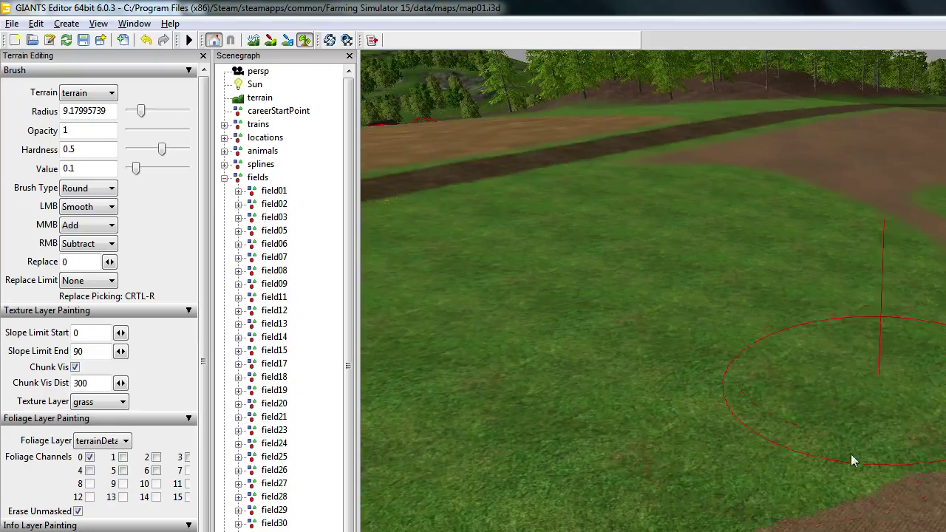
right_drag(854, 460, 576, 531)
mouse_move(576, 530)
alt+mouse_down()
mouse_move(602, 522)
mouse_move(517, 510)
alt+mouse_up()
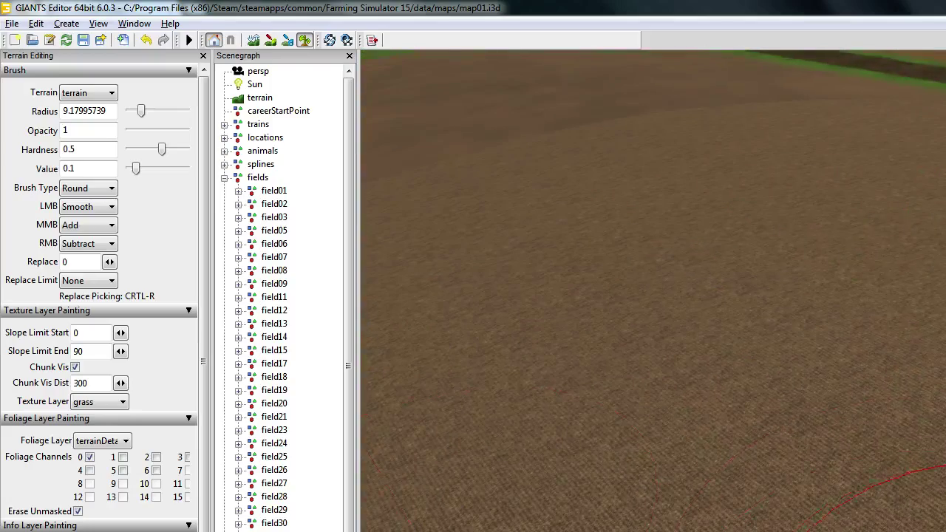
right_drag(939, 531, 945, 153)
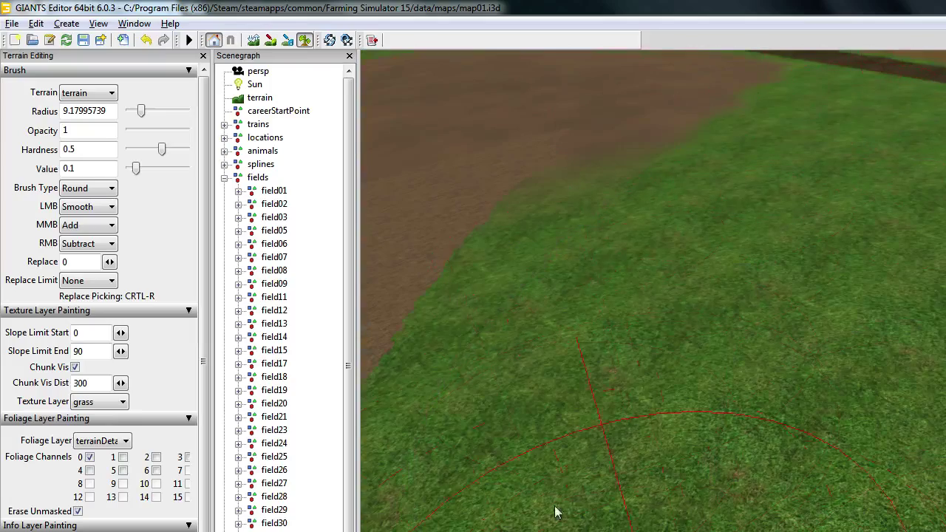
mouse_move(562, 354)
right_down()
mouse_move(936, 308)
mouse_move(937, 250)
mouse_move(857, 483)
right_up()
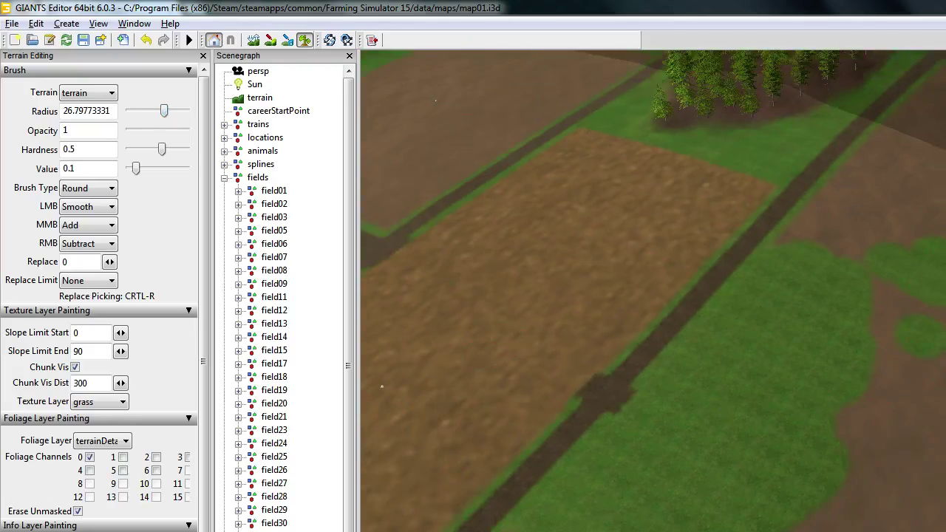
mouse_move(861, 529)
mouse_down()
mouse_move(875, 321)
mouse_move(864, 195)
mouse_move(942, 122)
mouse_up()
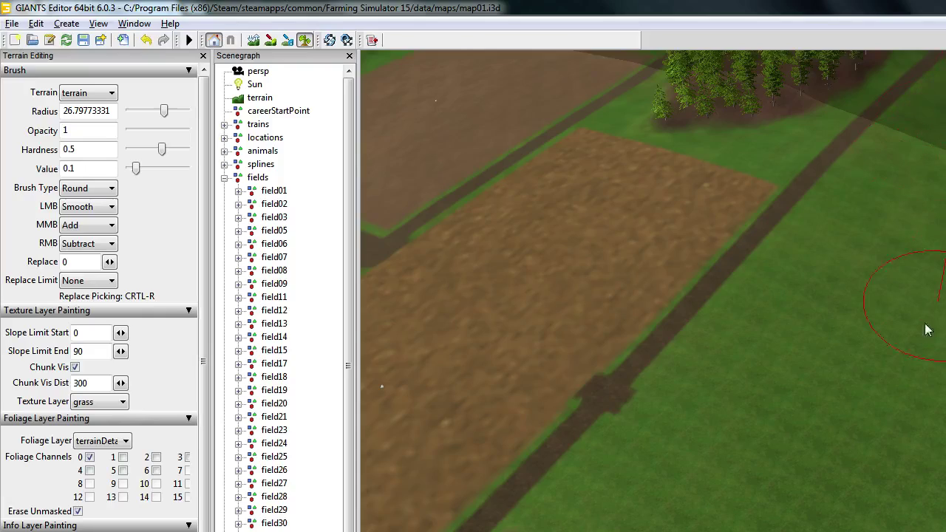
Erase the remaining field ground between the paved road and the dirt tracks, including the leftover patch in the middle
alt+drag(783, 520, 873, 443)
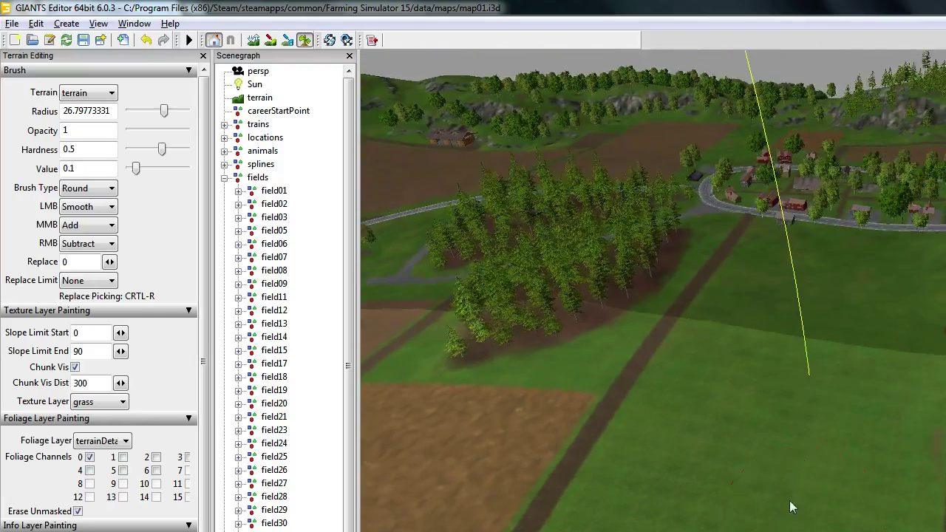
alt+drag(790, 507, 872, 531)
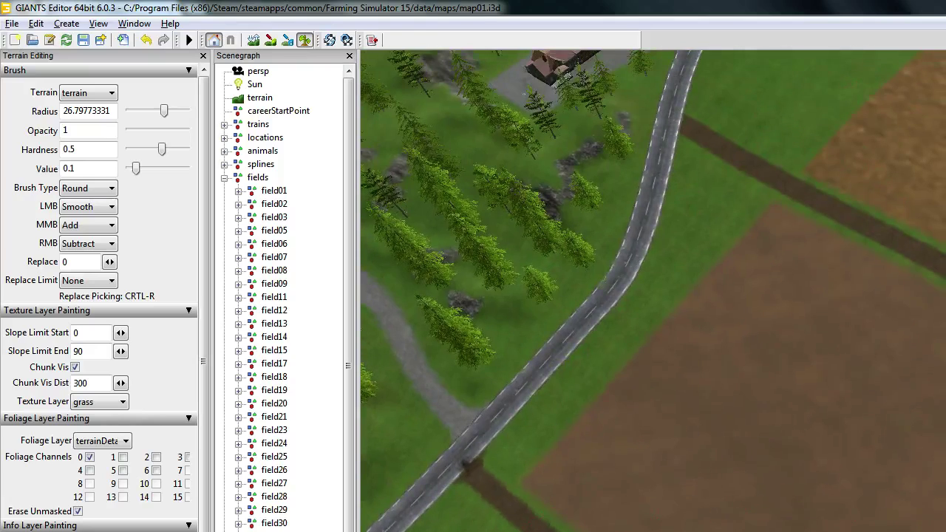
mouse_move(665, 521)
mouse_down()
mouse_move(655, 372)
mouse_move(853, 318)
mouse_move(930, 370)
mouse_up()
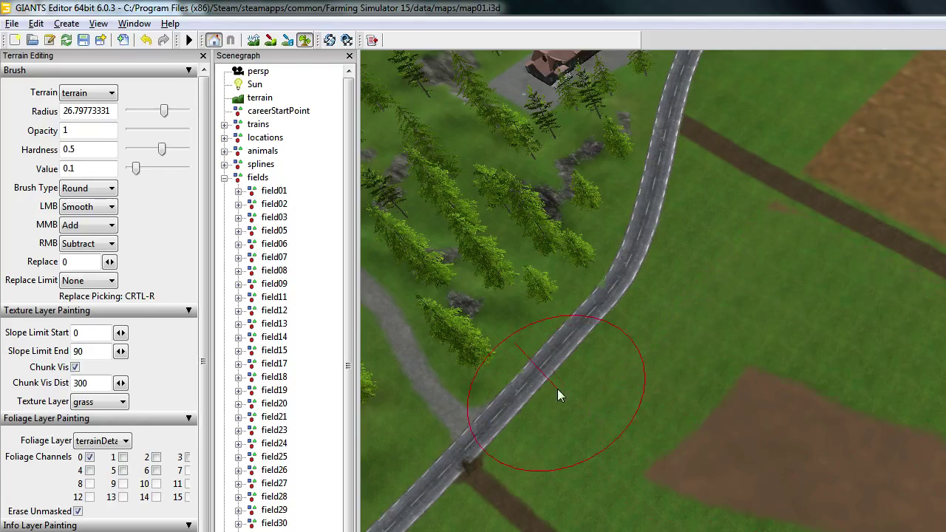
drag(944, 508, 945, 495)
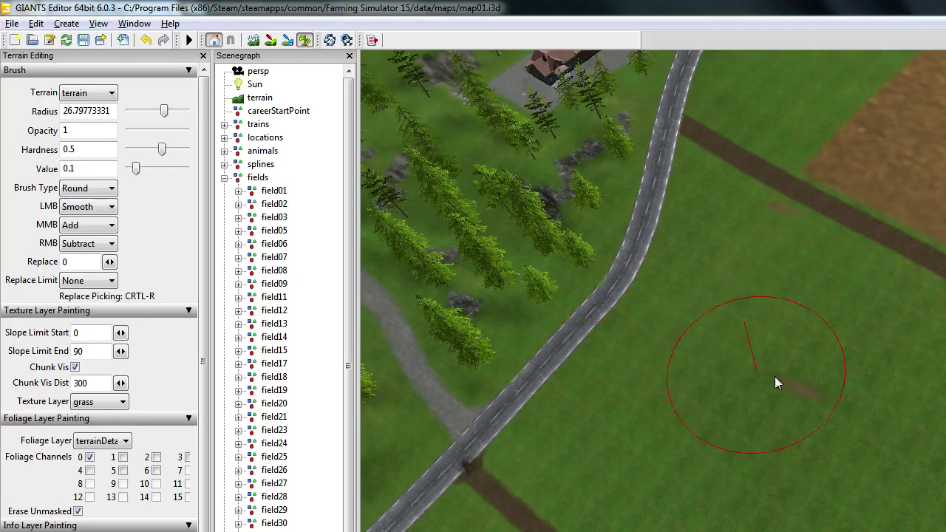
Examine the cleared ground near the dirt track and the paved road for leftover field patches
mouse_move(864, 441)
alt+right_down()
mouse_move(913, 369)
mouse_move(725, 481)
mouse_move(665, 531)
alt+right_up()
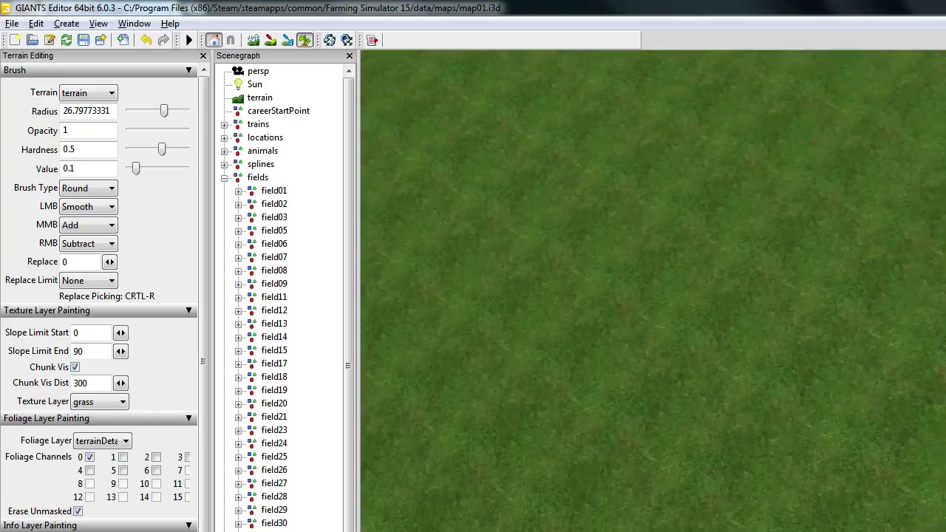
alt+middle_drag(891, 170, 829, 434)
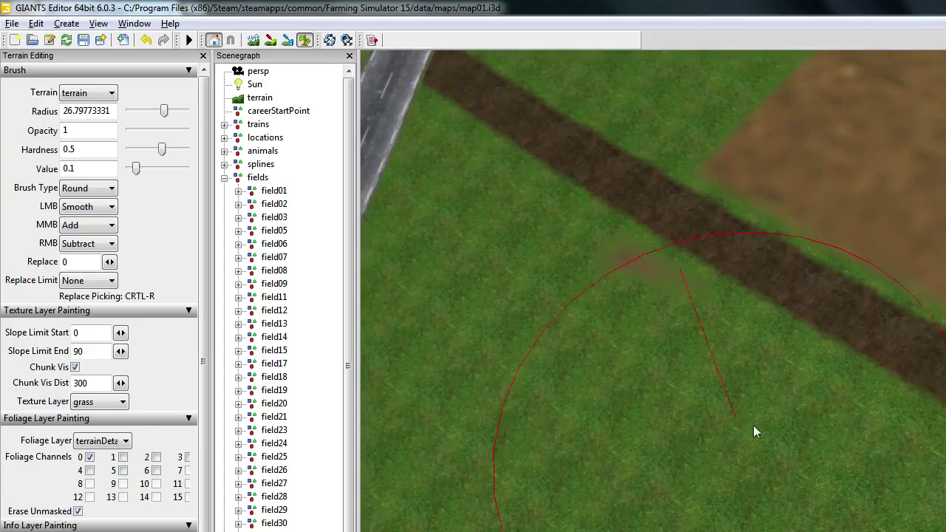
scroll(774, 425, down, 5)
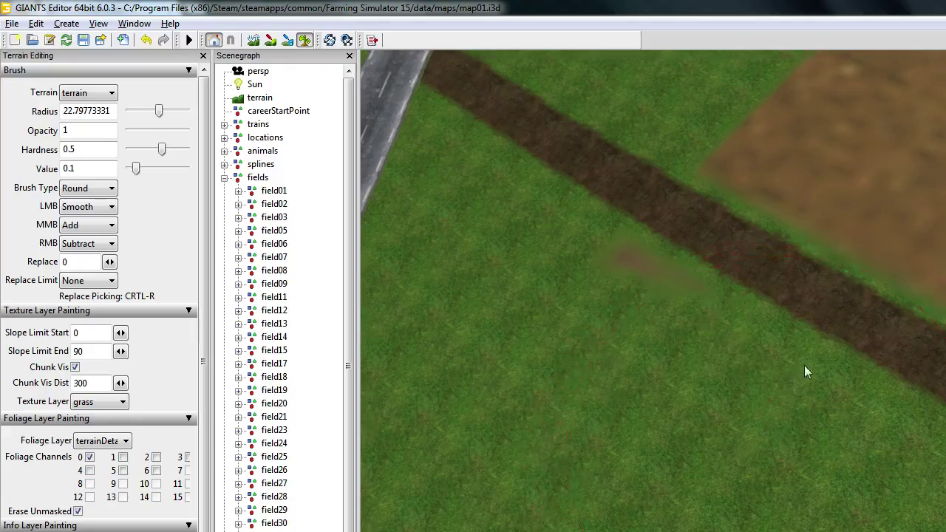
scroll(803, 368, up, 3)
alt+right_drag(723, 390, 758, 370)
mouse_move(758, 370)
alt+mouse_down()
mouse_move(727, 222)
mouse_move(649, 269)
mouse_move(654, 297)
mouse_move(642, 303)
alt+mouse_up()
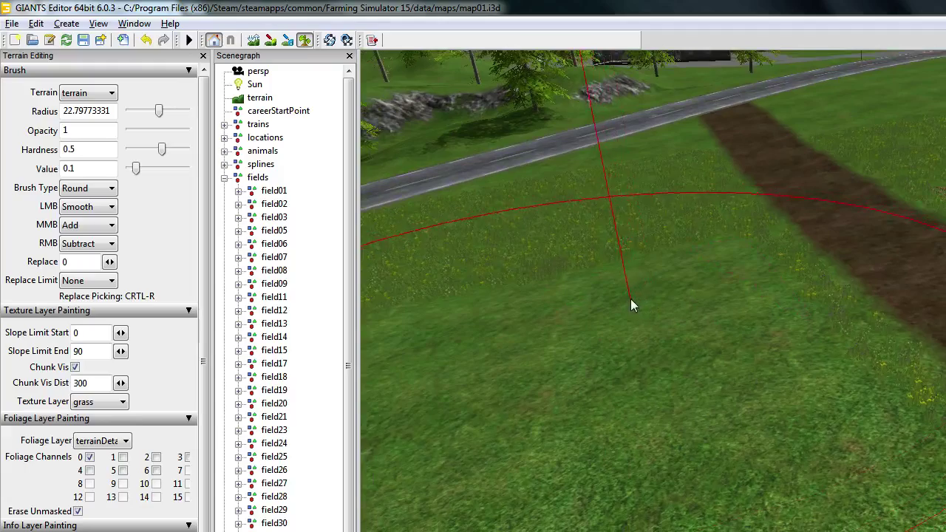
Set the texture layer to dirt and erase the terrainDetail ground at the corner of the field across the dirt track
alt+drag(794, 287, 728, 158)
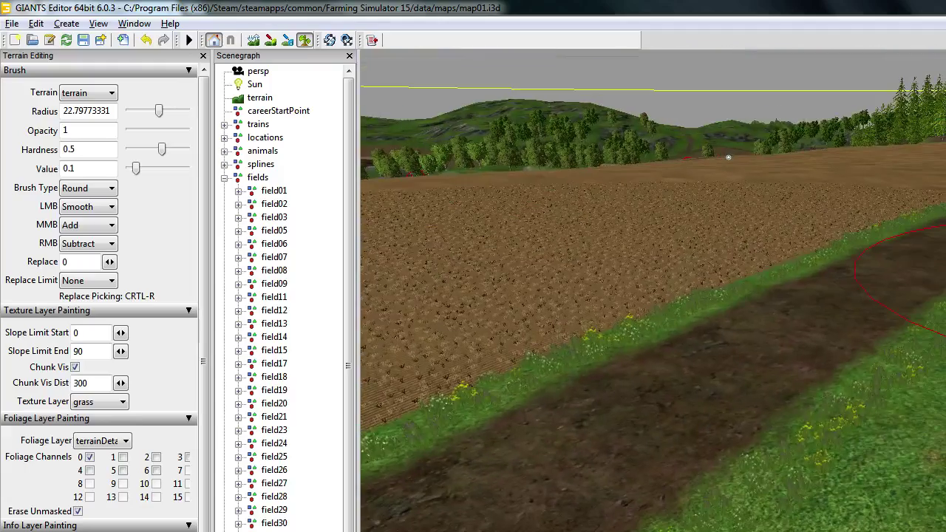
scroll(910, 342, down, 6)
scroll(910, 343, up, 3)
scroll(910, 342, down, 1)
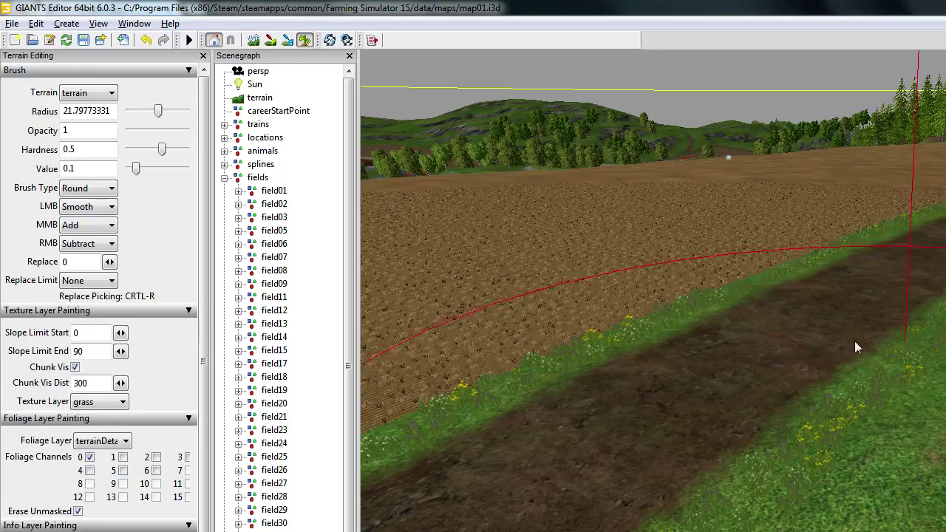
alt+drag(856, 346, 465, 379)
alt+right_drag(465, 379, 554, 301)
alt+middle_drag(554, 301, 636, 350)
right_drag(639, 355, 657, 330)
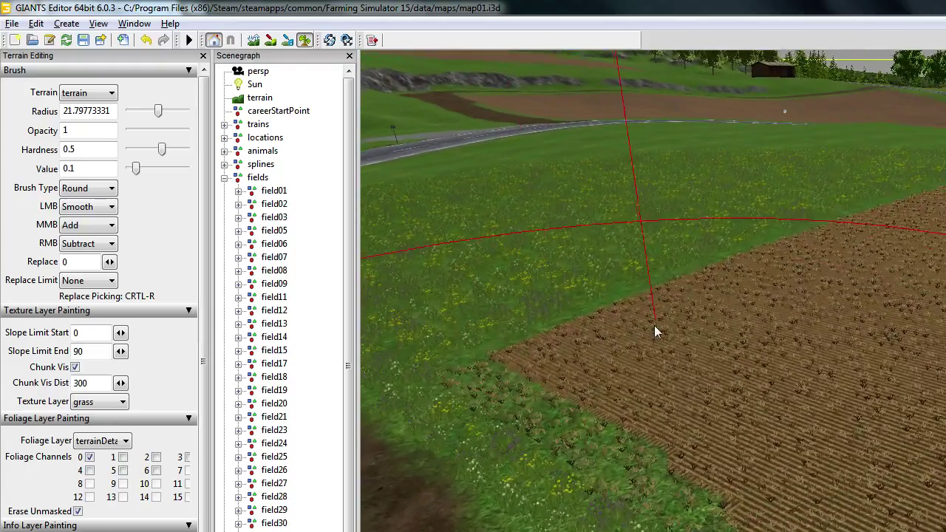
click(113, 399)
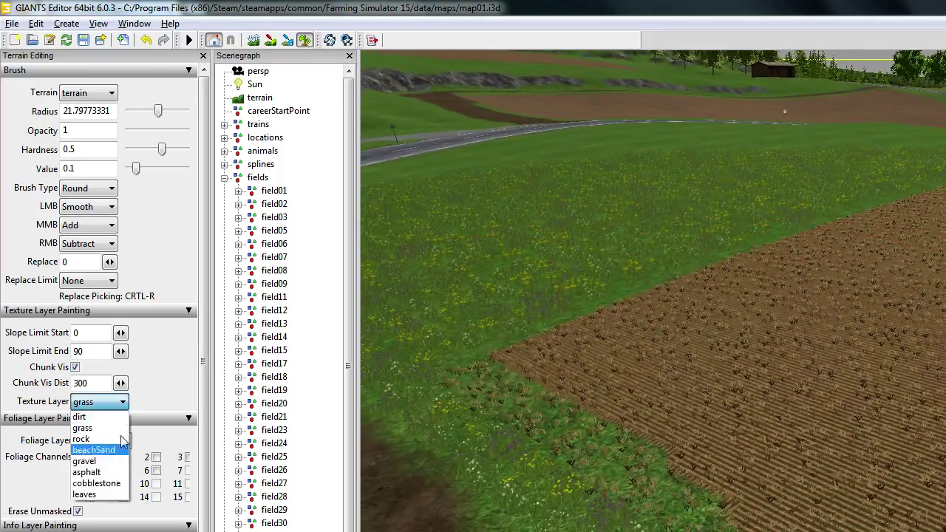
click(79, 417)
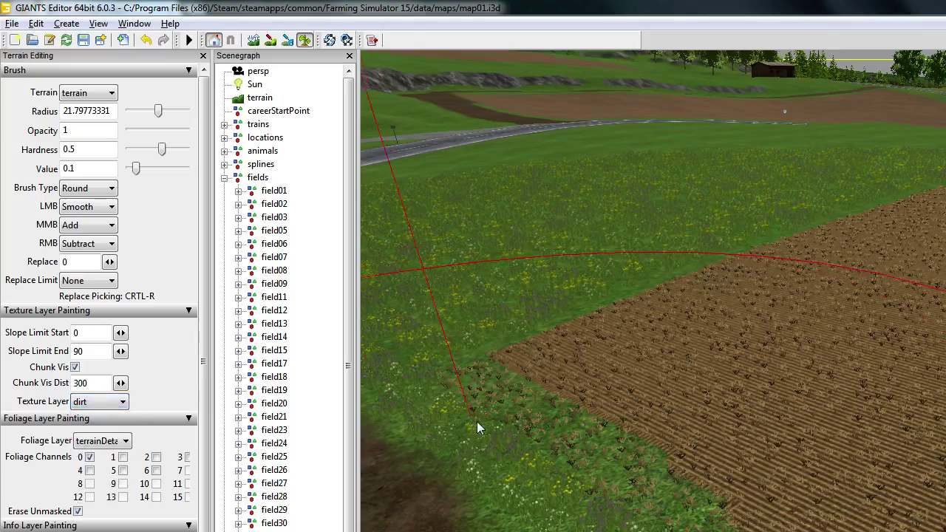
scroll(695, 394, up, 7)
right_click(695, 394)
Shrink the brush radius to about 7.5 and enable foliage channels 0 and 2 for the terrainDetail layer
scroll(694, 393, down, 5)
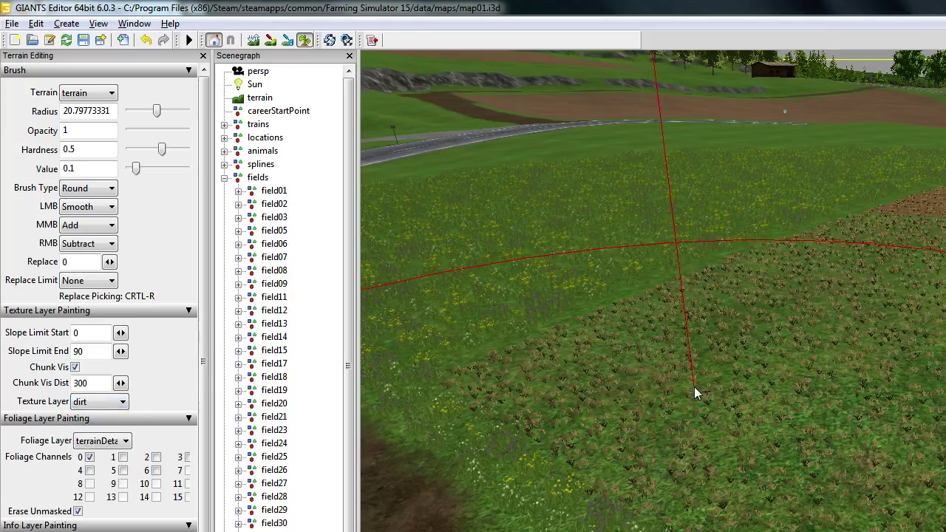
scroll(684, 397, down, 14)
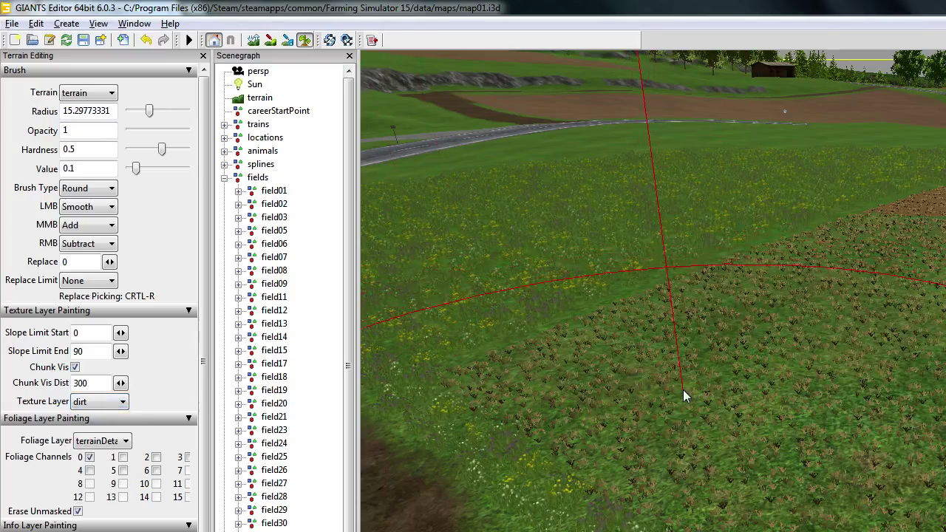
ctrl+scroll(683, 389, down, 2)
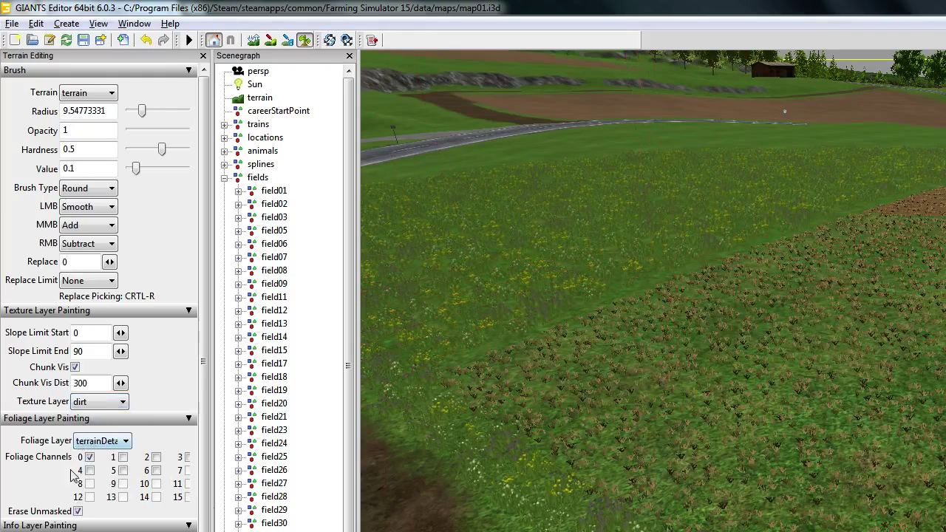
click(123, 458)
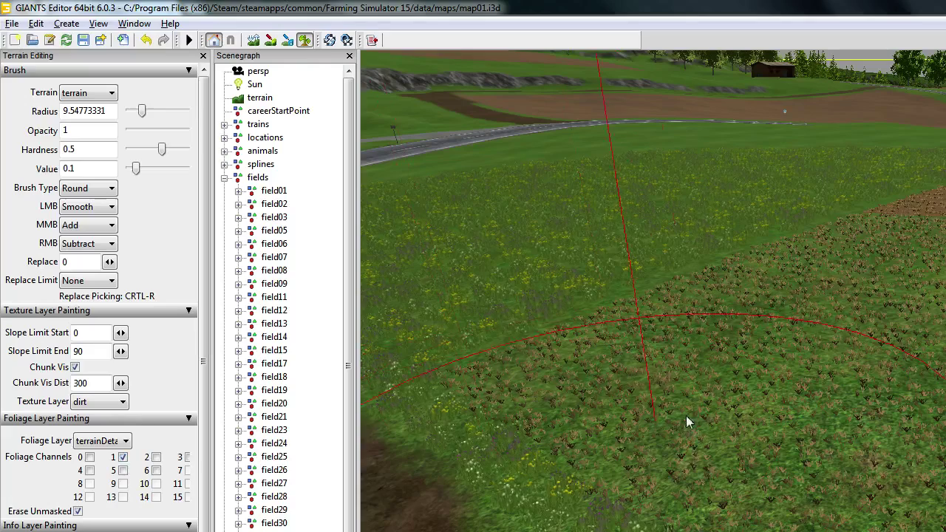
click(156, 458)
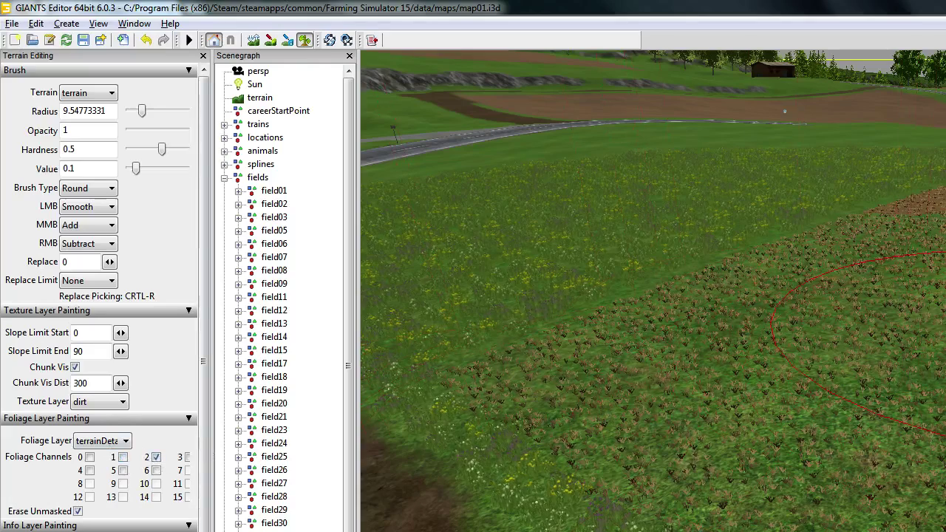
ctrl+scroll(889, 392, down, 2)
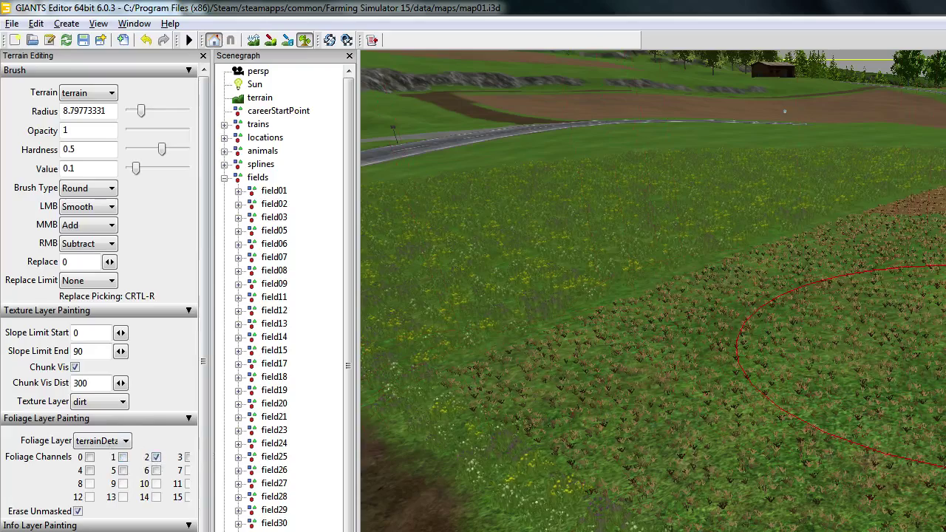
click(270, 41)
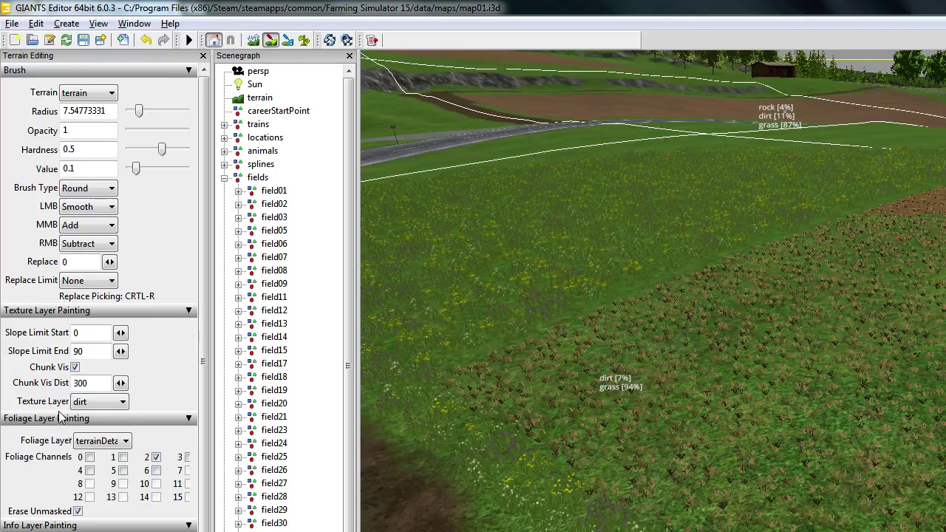
click(88, 446)
click(88, 447)
click(89, 457)
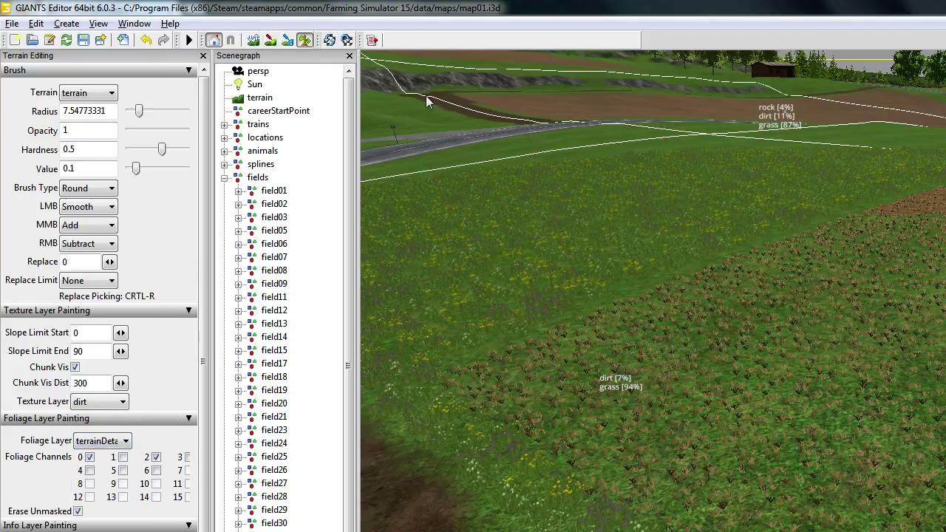
Repaint the erased field corner on channels 0 and 2 with a brush radius of about 5.8, and reduce the radius to about 2
scroll(893, 370, down, 4)
scroll(876, 365, down, 3)
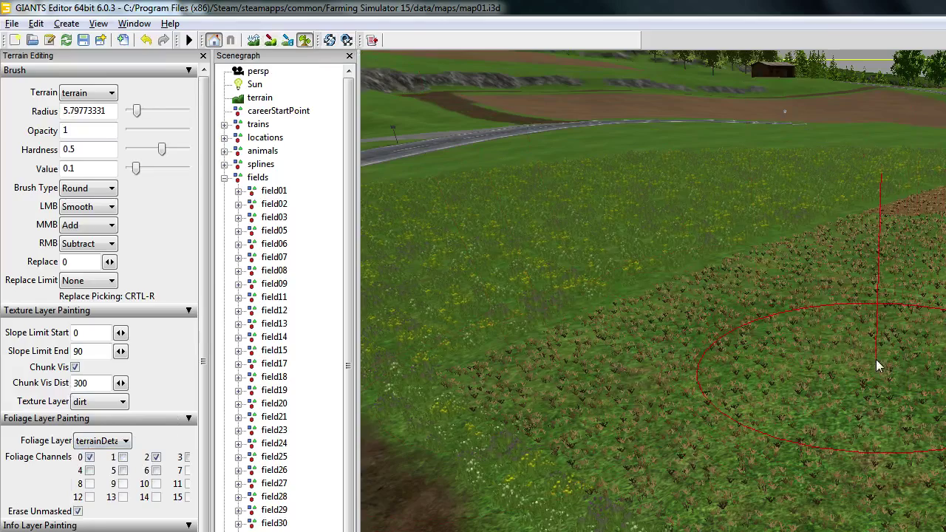
mouse_move(913, 348)
mouse_down()
mouse_move(799, 355)
mouse_move(900, 365)
mouse_move(847, 421)
mouse_move(749, 365)
mouse_move(624, 372)
mouse_move(599, 391)
mouse_move(533, 376)
mouse_up()
scroll(702, 368, down, 6)
scroll(533, 376, down, 1)
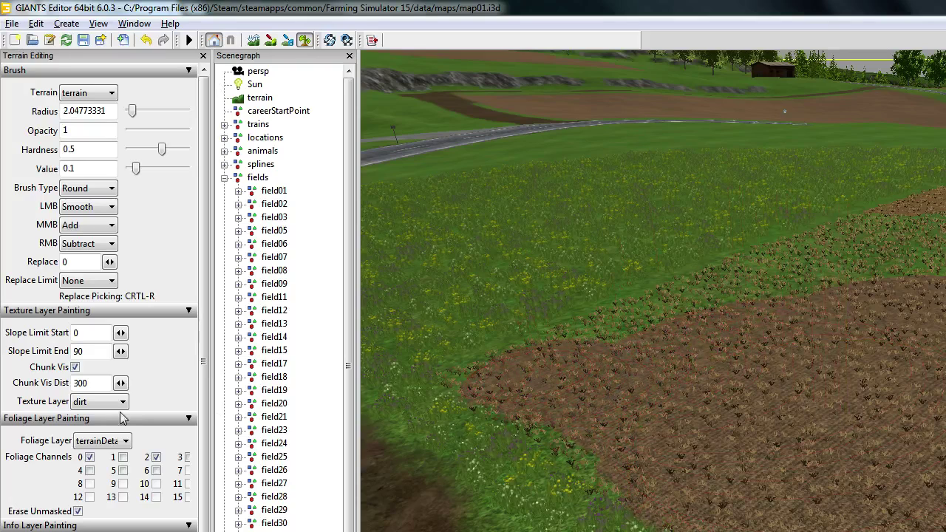
Set up a grass foliage brush with only channel 2 enabled and a radius of about 3.5
click(92, 441)
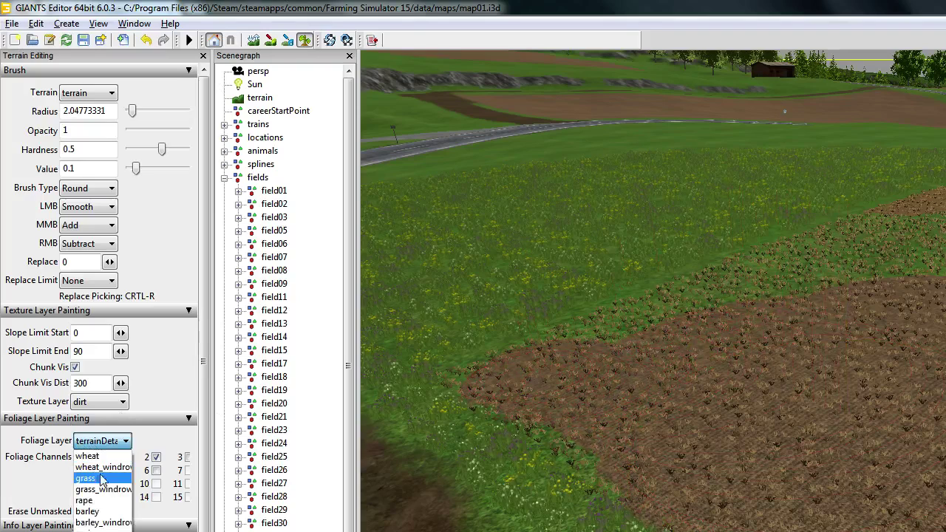
click(92, 479)
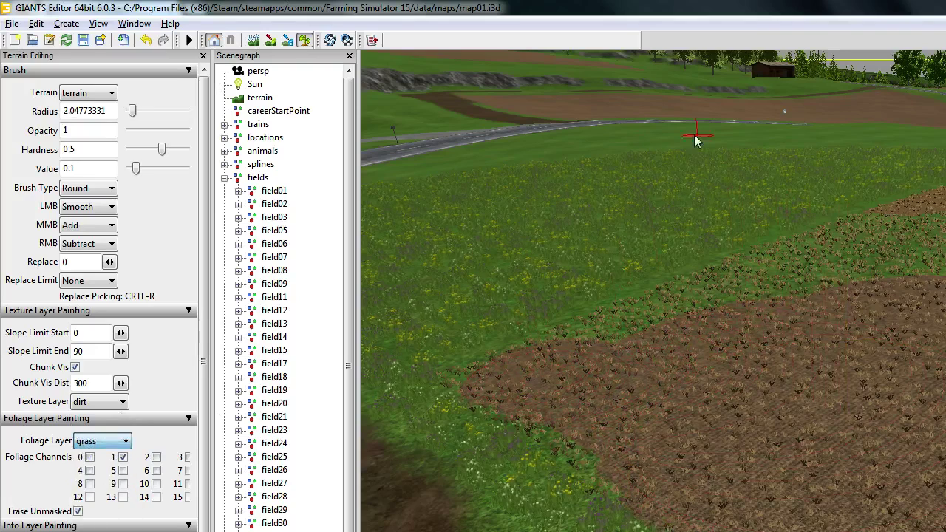
mouse_move(728, 373)
alt+mouse_down()
mouse_move(428, 400)
mouse_move(450, 421)
alt+mouse_up()
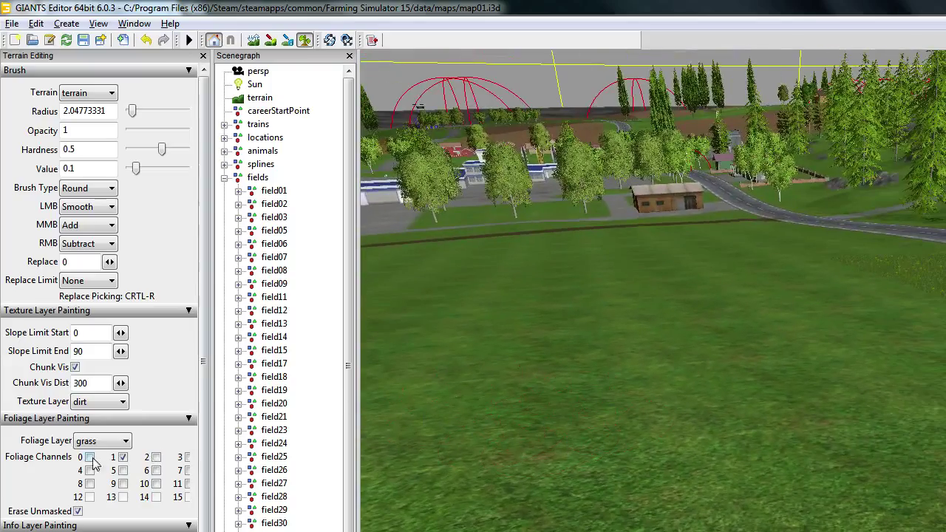
click(154, 459)
scroll(582, 486, down, 5)
scroll(582, 484, up, 11)
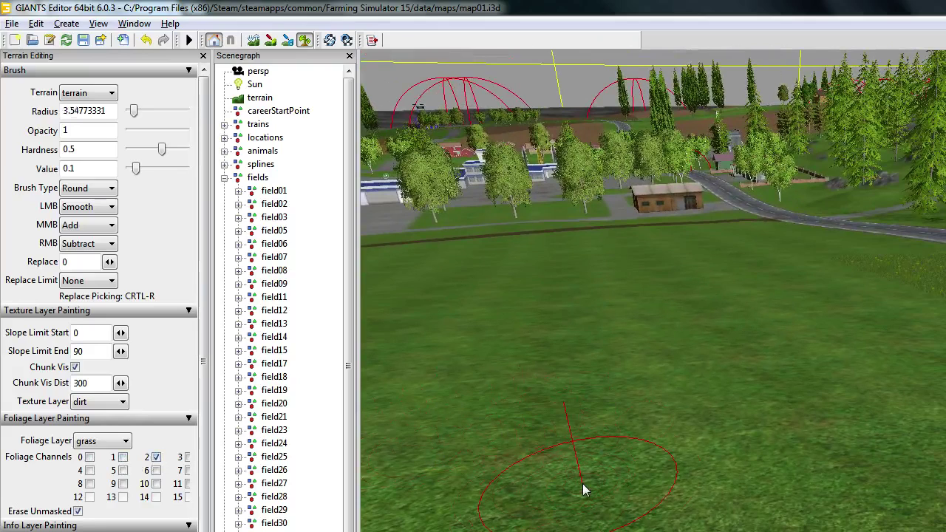
Enlarge the brush radius to about 4.8 and paint grass on channels 1 and 6 across the cleared ground facing the wooden building
ctrl+scroll(584, 490, up, 3)
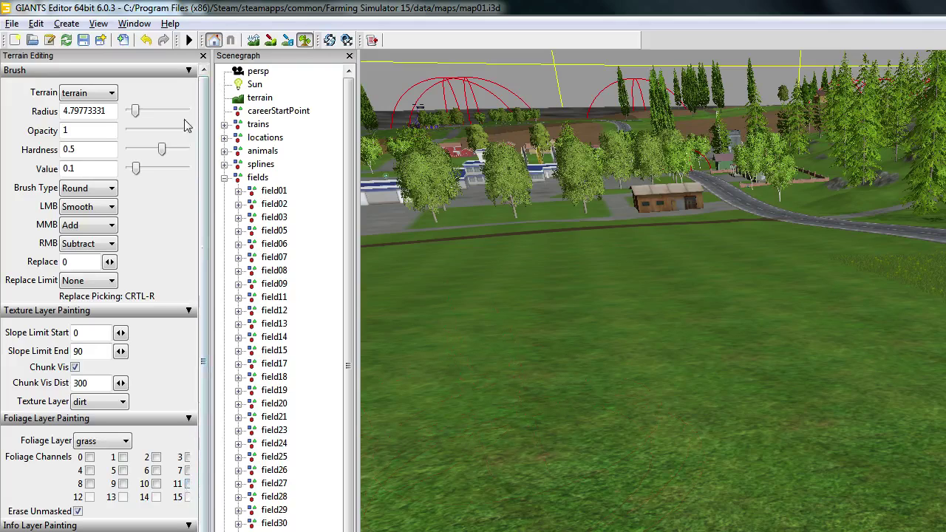
drag(211, 87, 241, 88)
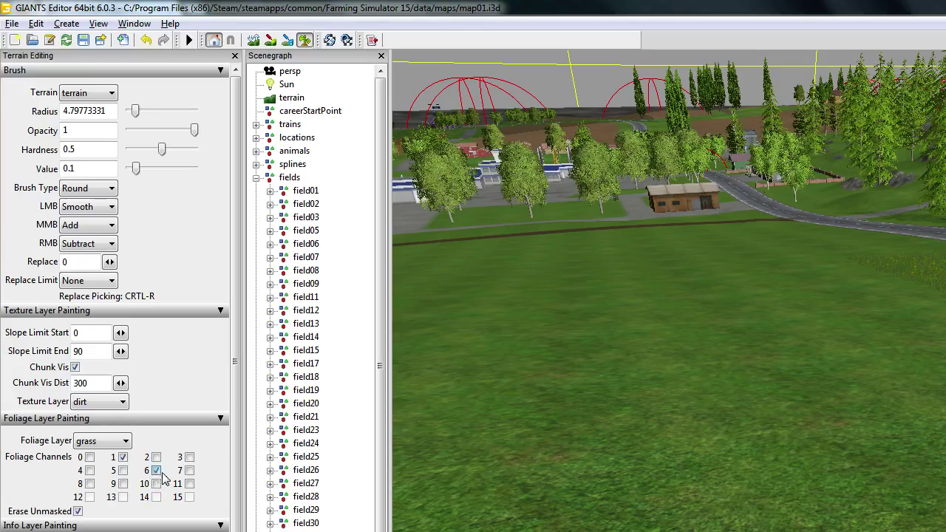
mouse_move(510, 503)
mouse_down()
mouse_move(642, 437)
mouse_move(852, 412)
mouse_move(806, 377)
mouse_move(945, 303)
mouse_up()
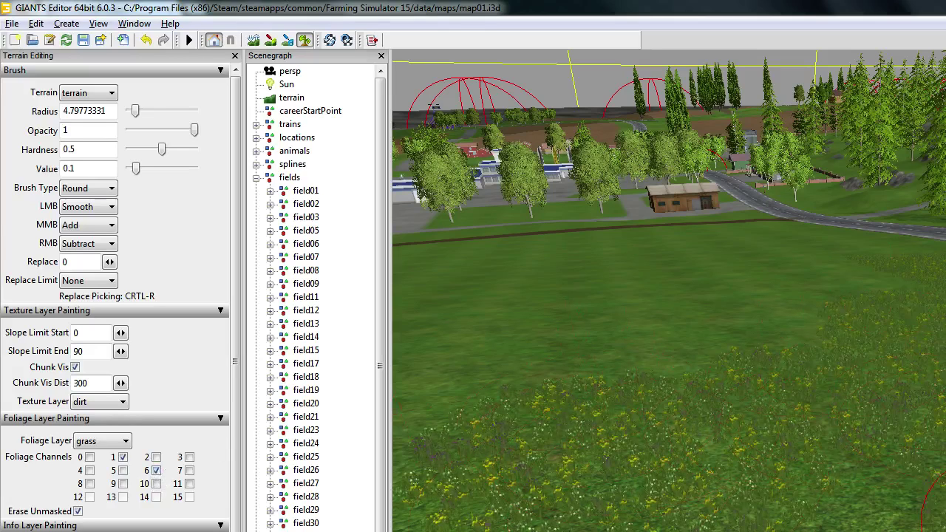
Set up a square terrainDetail foliage brush on channel 0 with a radius of about 1.3 at the repainted field corner
mouse_move(939, 405)
alt+mouse_down()
mouse_move(811, 408)
mouse_move(842, 445)
mouse_move(527, 303)
mouse_move(732, 289)
mouse_move(898, 336)
mouse_move(865, 425)
mouse_move(924, 443)
mouse_move(909, 425)
alt+mouse_up()
scroll(908, 222, down, 5)
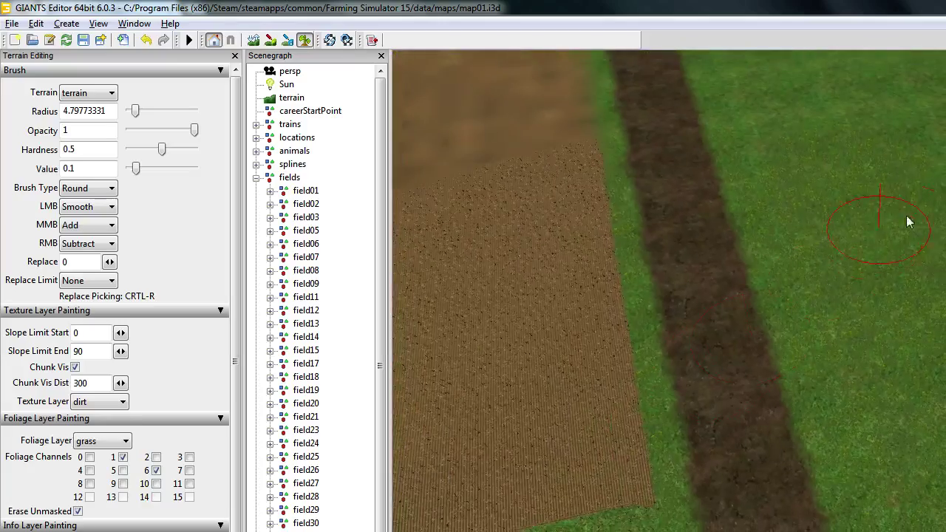
alt+drag(813, 355, 769, 451)
alt+drag(810, 418, 592, 336)
scroll(793, 366, up, 3)
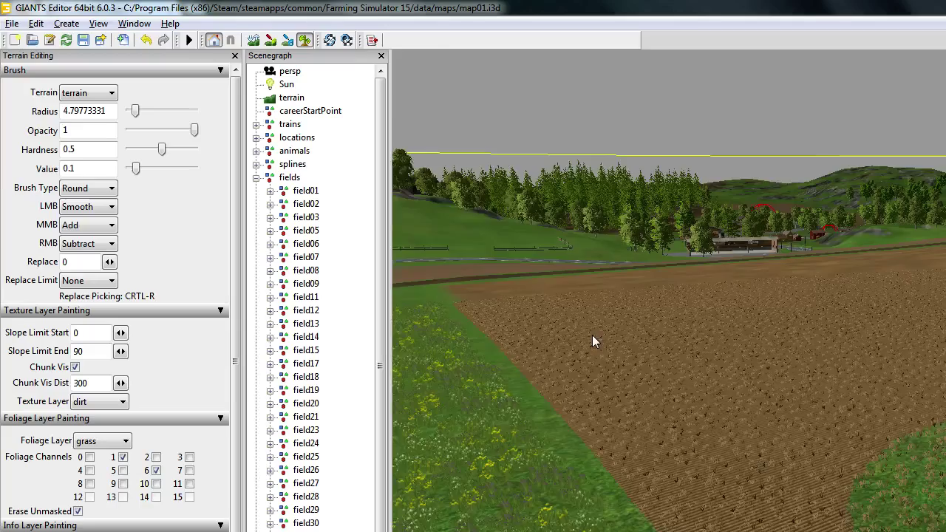
middle_drag(595, 341, 664, 390)
click(87, 439)
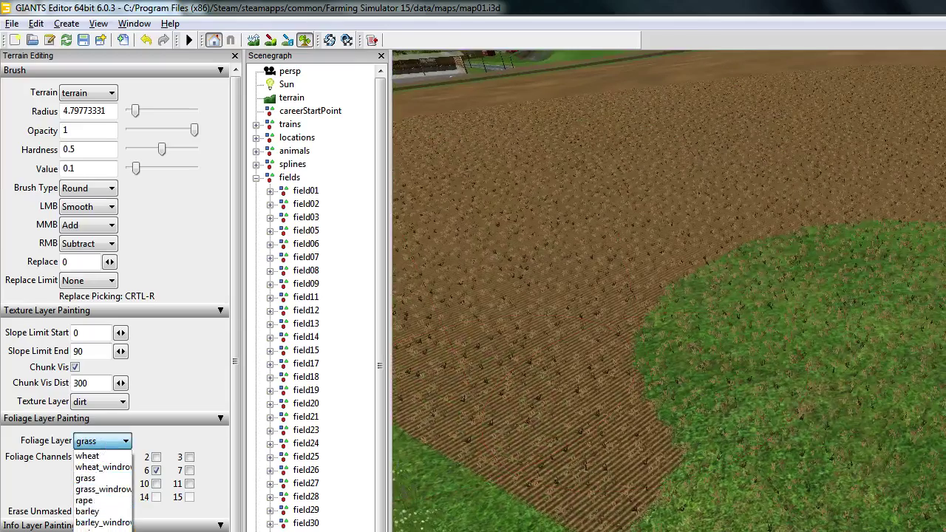
click(102, 530)
mouse_move(689, 359)
mouse_down()
mouse_move(817, 471)
mouse_move(686, 465)
mouse_move(684, 456)
mouse_move(830, 447)
mouse_move(710, 443)
mouse_up()
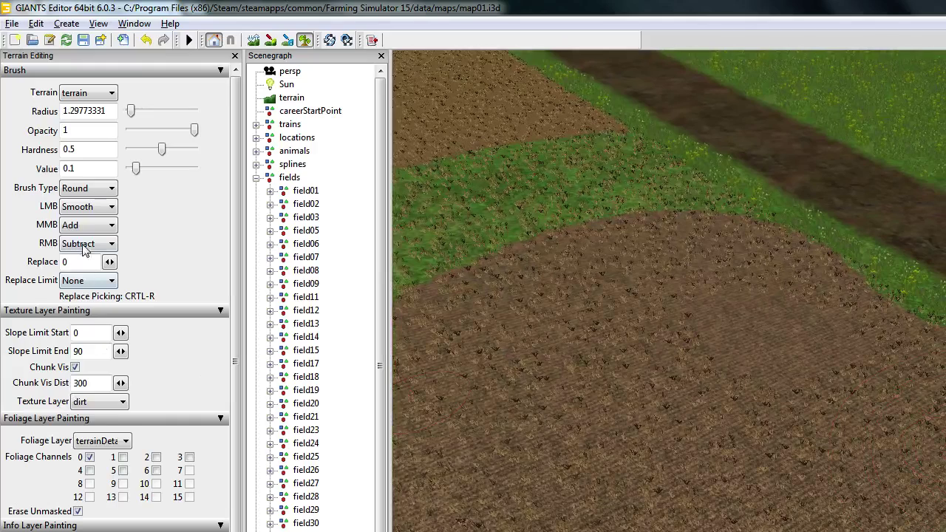
click(83, 190)
click(80, 212)
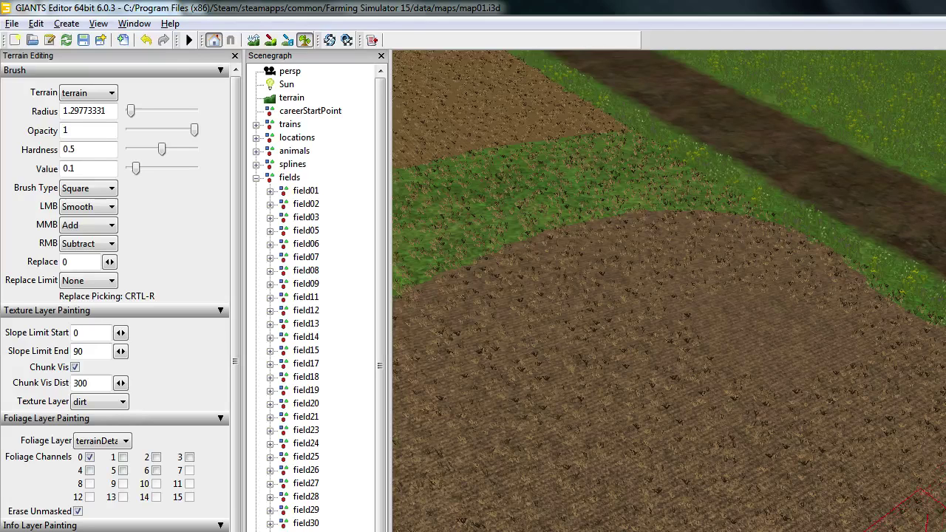
Try grass and wheat as the foliage layer and reselect the dirt texture layer
click(122, 444)
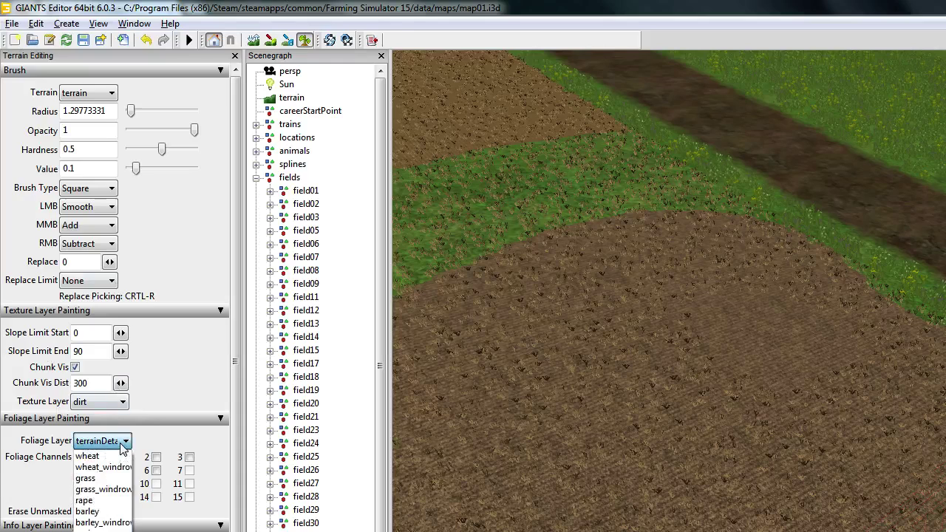
click(88, 478)
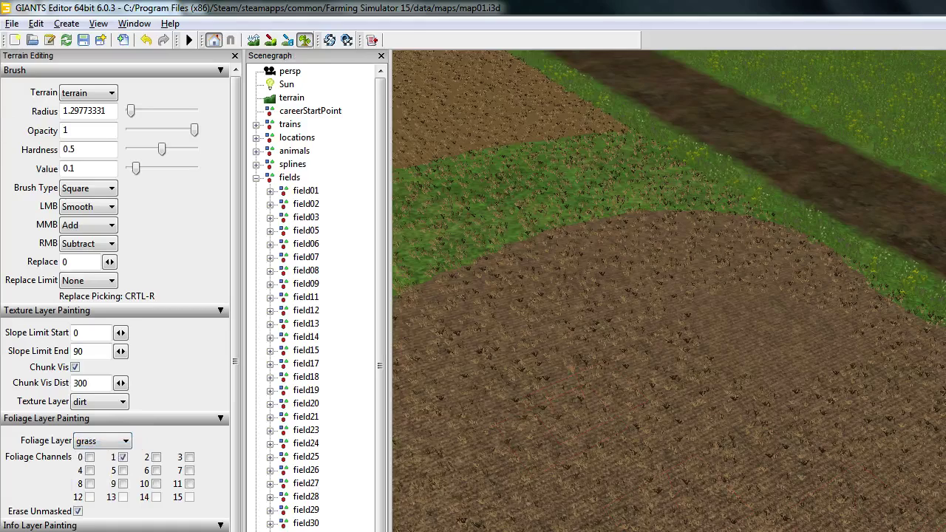
click(122, 437)
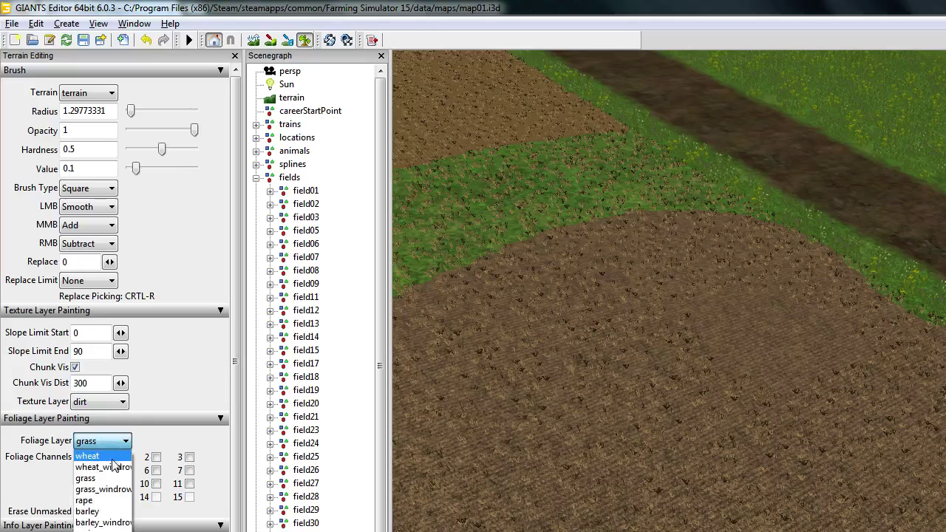
click(109, 454)
click(82, 403)
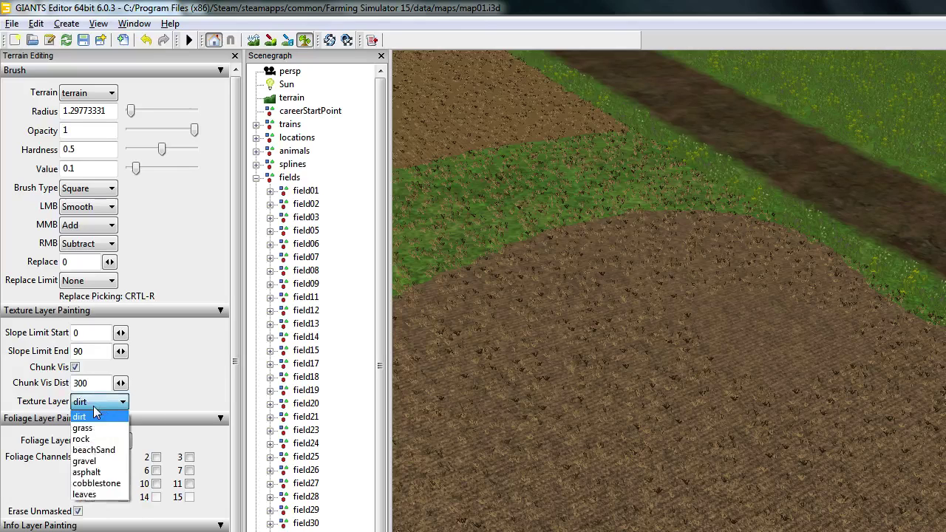
click(103, 413)
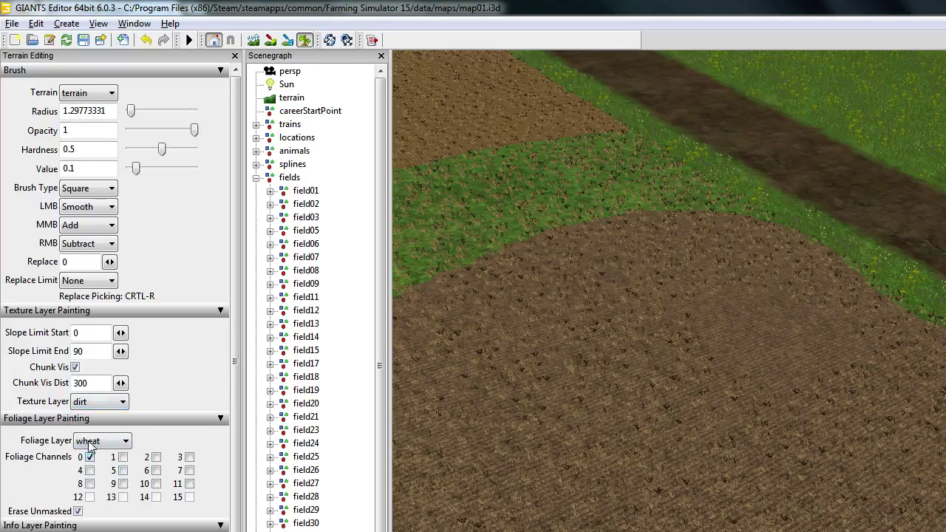
Set the foliage layer to grass with channels 1 and 6 enabled
click(95, 440)
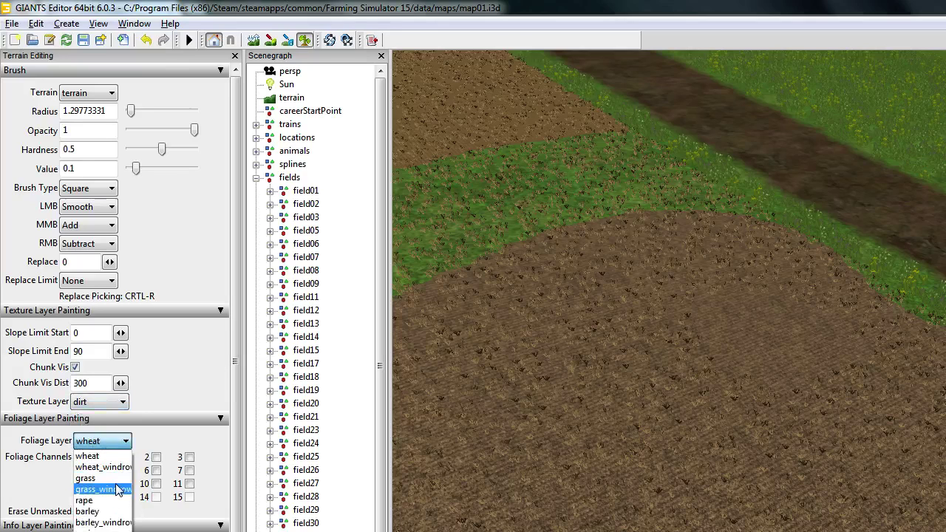
click(103, 479)
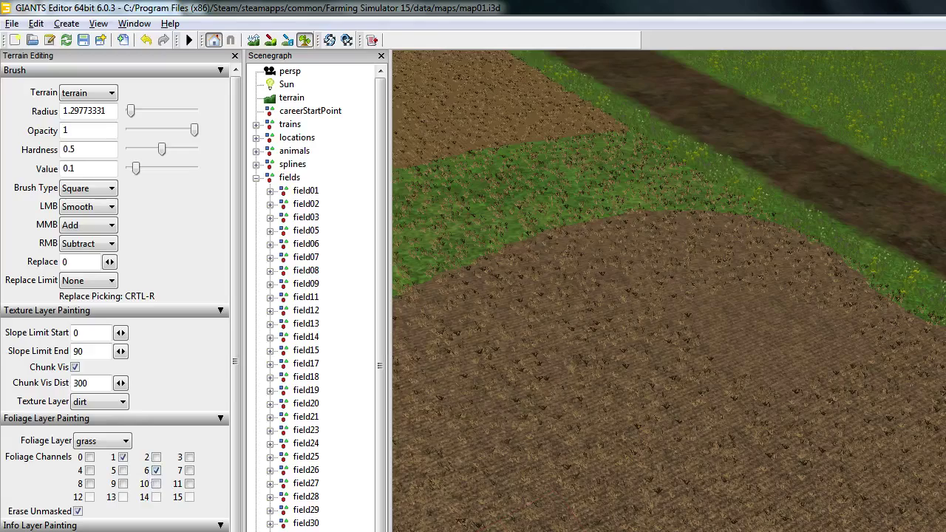
Look over the cleared ground along the dirt track and close the Terrain Editing panel
mouse_move(917, 473)
alt+mouse_down()
mouse_move(932, 399)
mouse_move(923, 458)
mouse_move(935, 444)
mouse_move(769, 384)
mouse_move(755, 414)
alt+mouse_up()
mouse_move(766, 480)
mouse_down()
mouse_move(730, 339)
mouse_move(819, 434)
mouse_move(625, 185)
mouse_move(928, 197)
mouse_up()
mouse_move(928, 197)
alt+mouse_down()
mouse_move(814, 212)
mouse_move(809, 264)
mouse_move(906, 302)
alt+mouse_up()
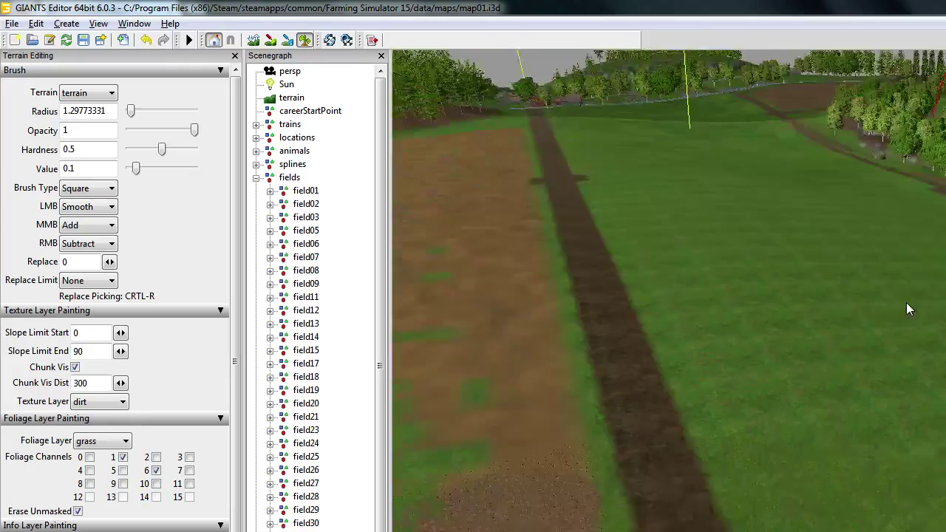
right_drag(908, 309, 517, 518)
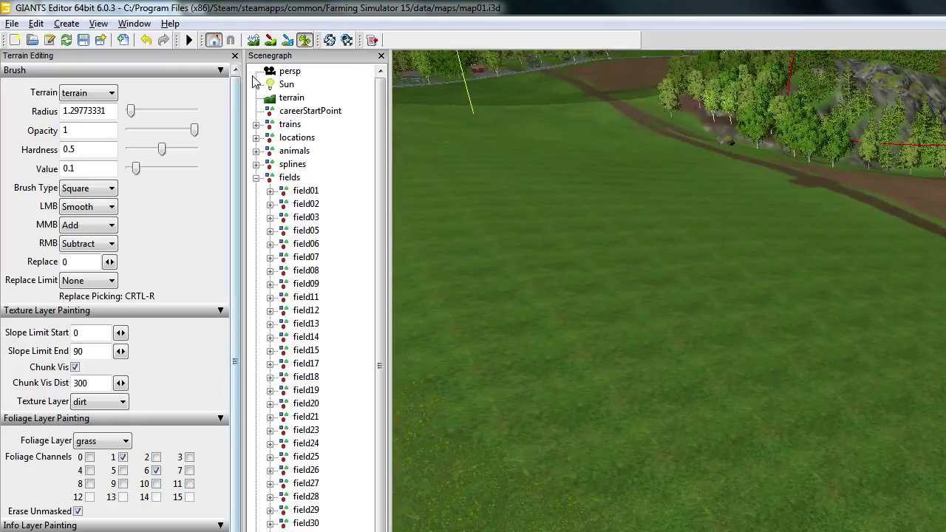
click(235, 56)
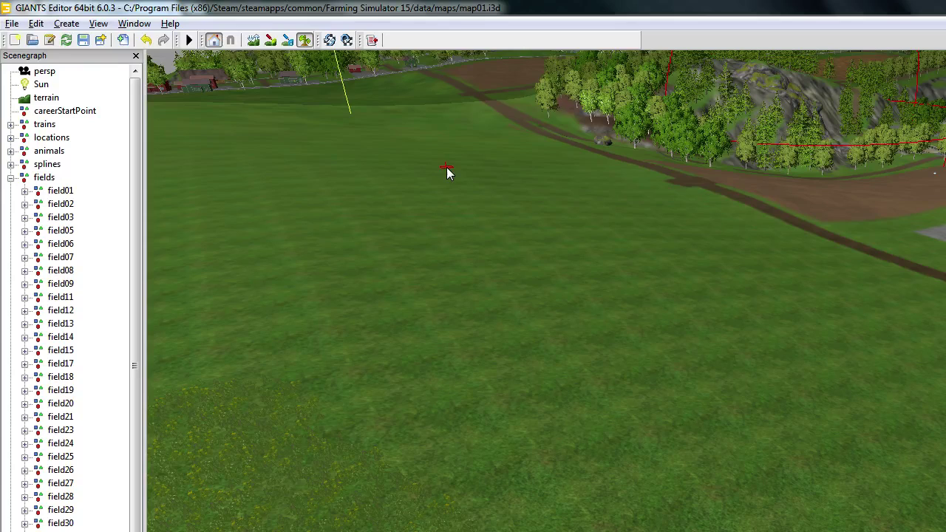
right_drag(446, 170, 695, 279)
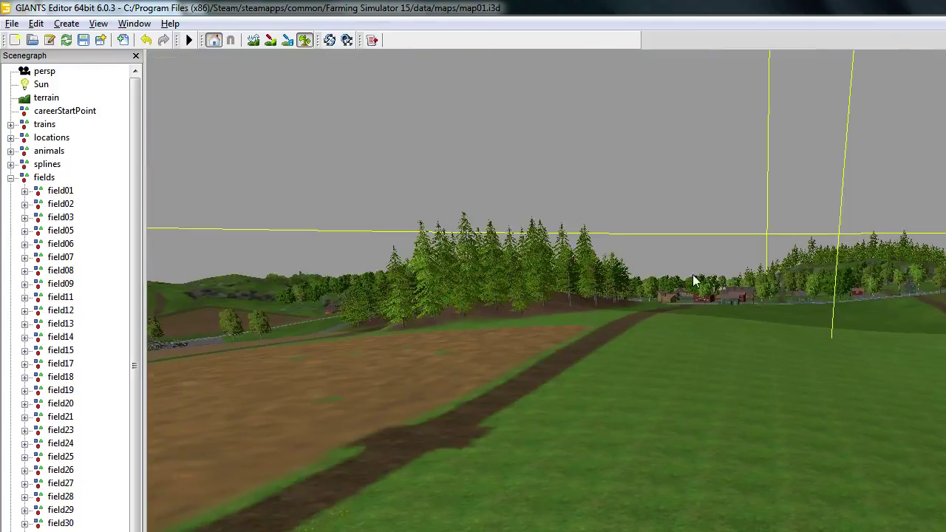